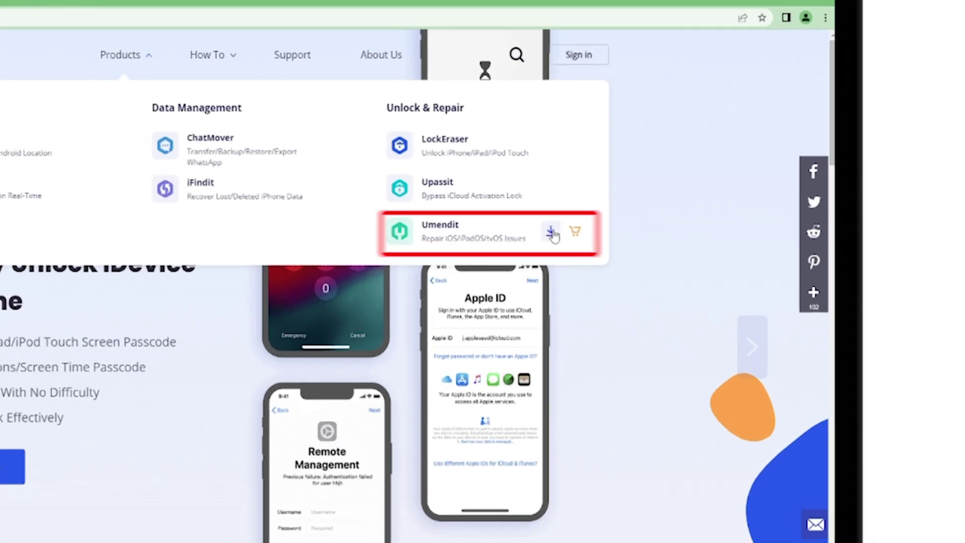
Download the Umendit installer from the Products menu's Unlock & Repair section on unictool.com
click(553, 236)
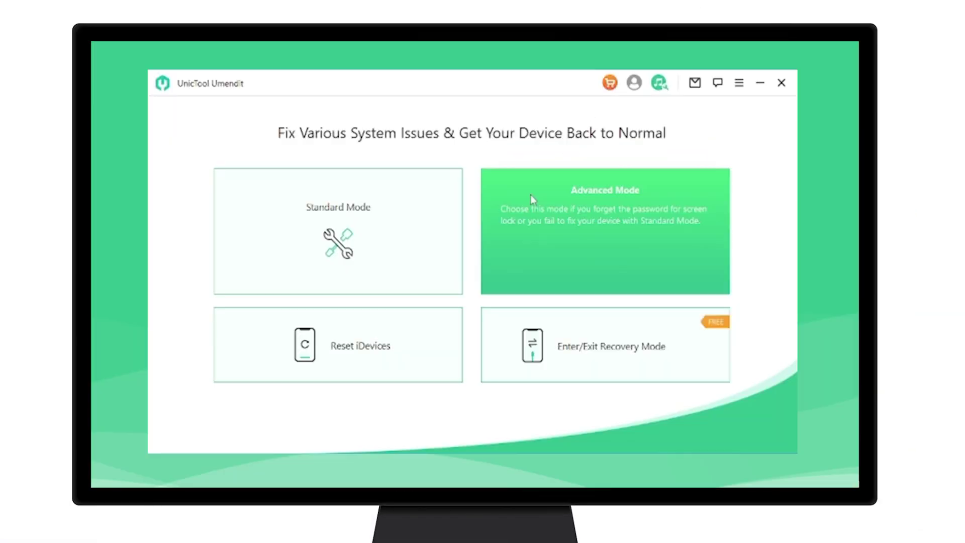
Choose Reset iDevices > Hard Reset, download iOS 15.6.1 firmware for the iPhone 11, and start resetting
click(395, 352)
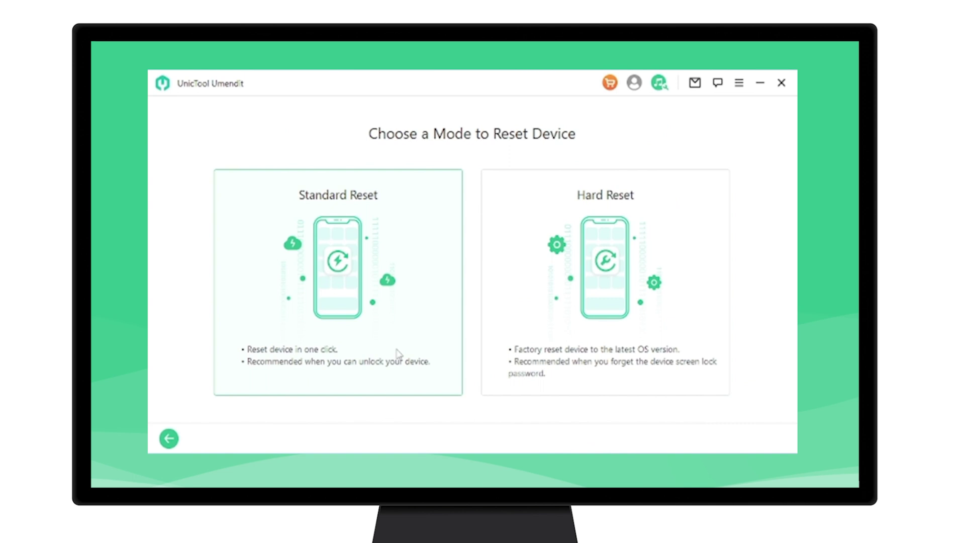
click(611, 348)
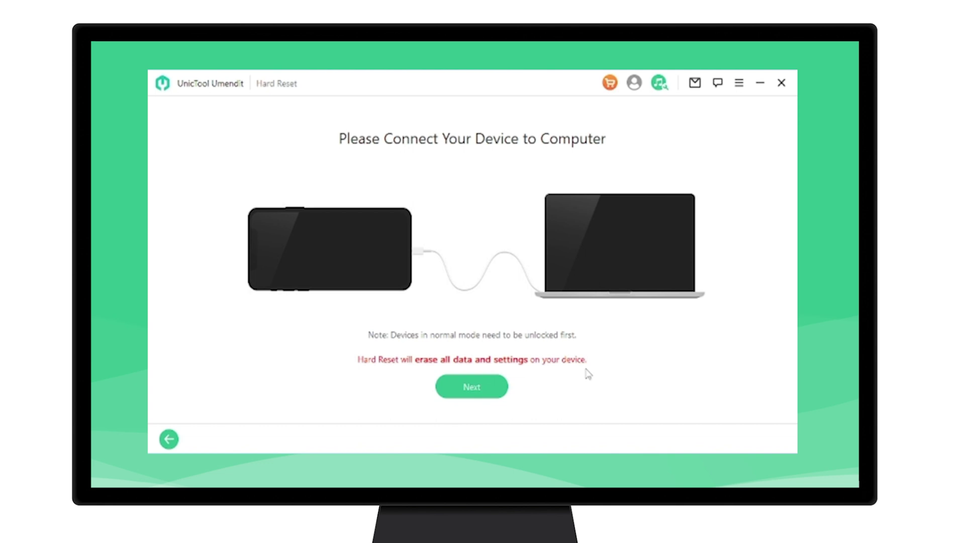
click(486, 387)
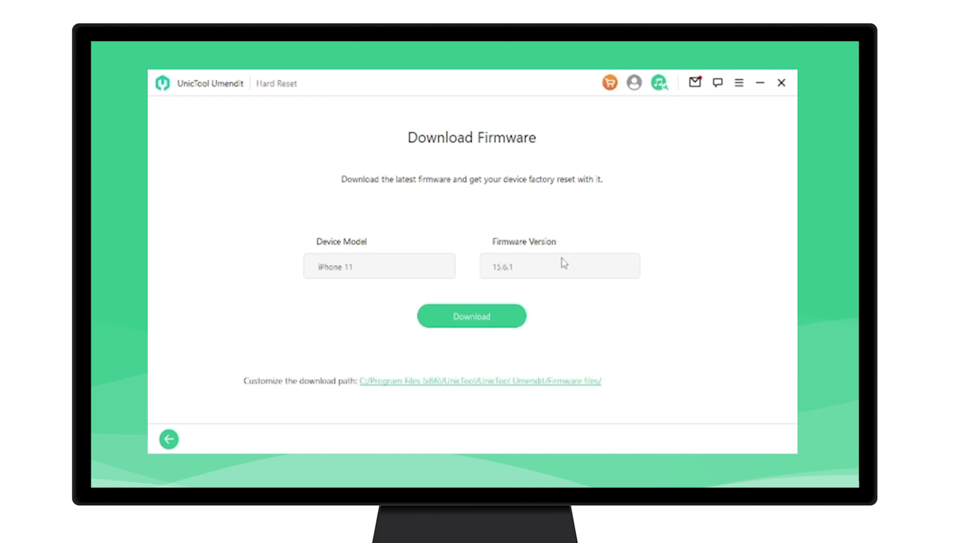
click(489, 316)
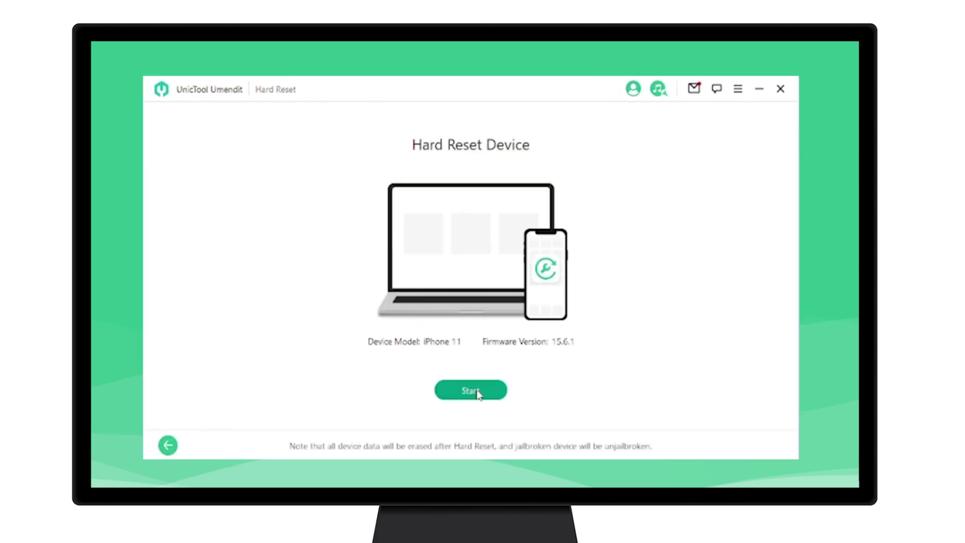
click(471, 391)
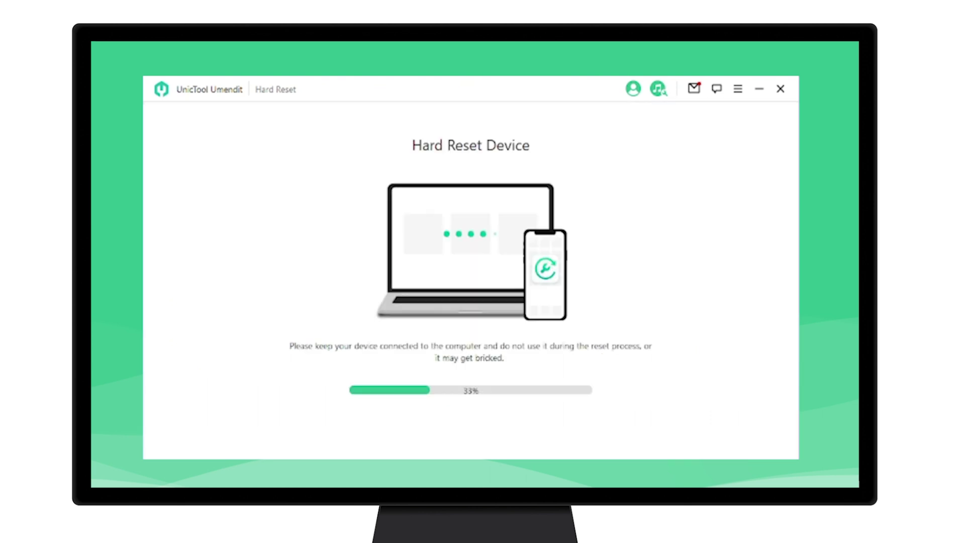